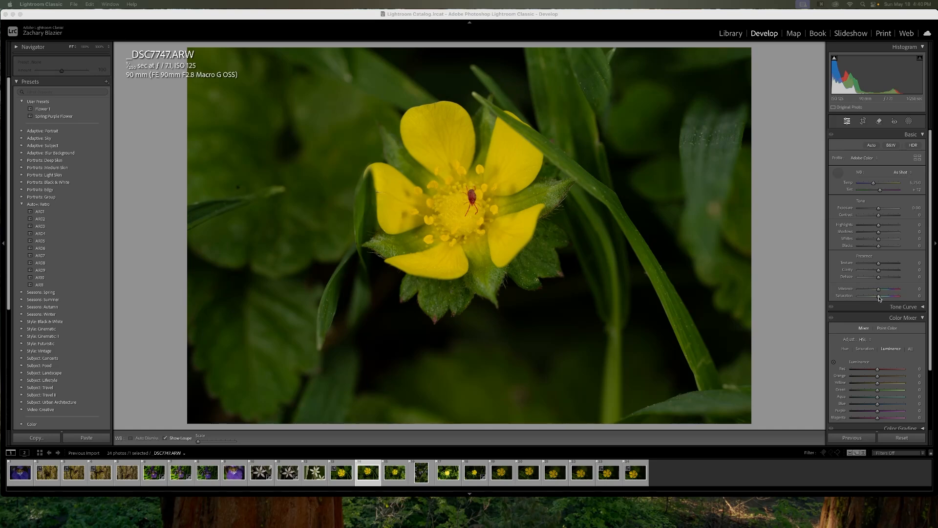
Step: Try the overall saturation at +100 and compare the flower photo with the Basic adjustments off and on
left_click(879, 297)
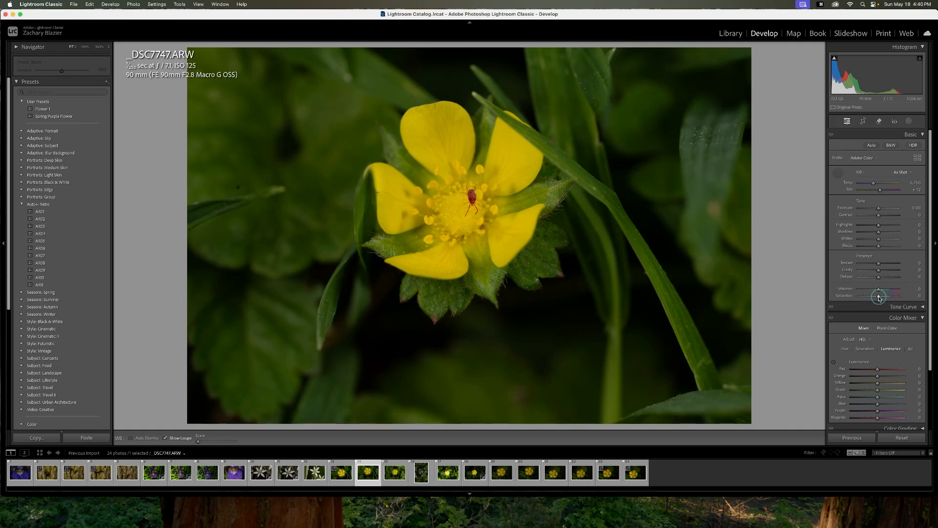
left_click_drag(879, 297, 910, 299)
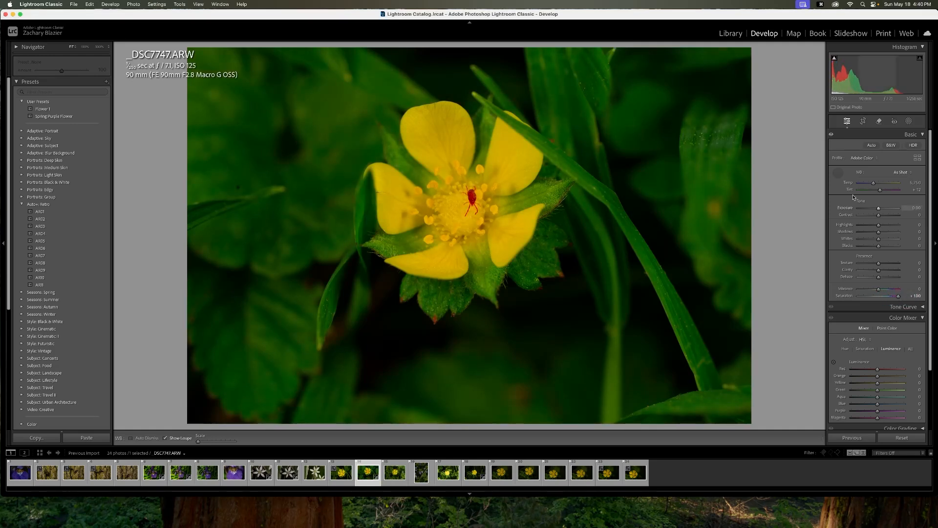
left_click(832, 135)
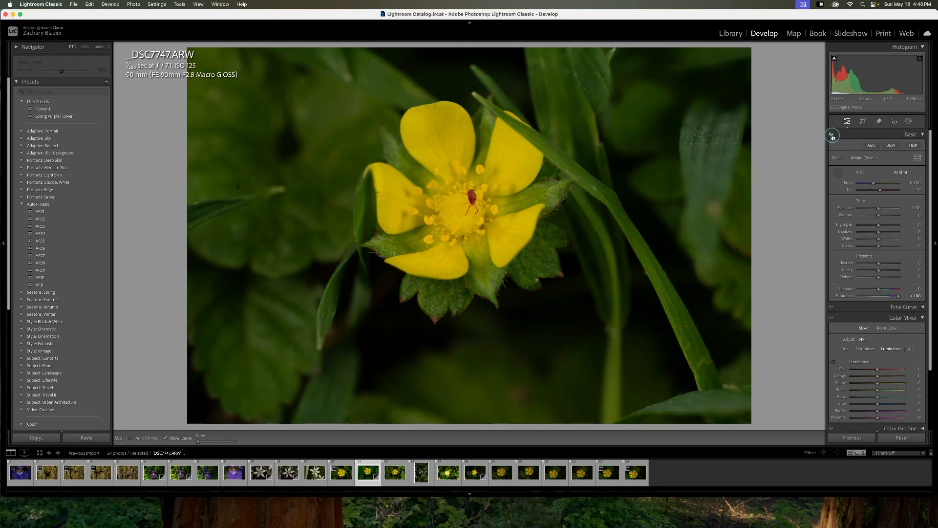
left_click(831, 135)
left_click(831, 135)
left_click(831, 135)
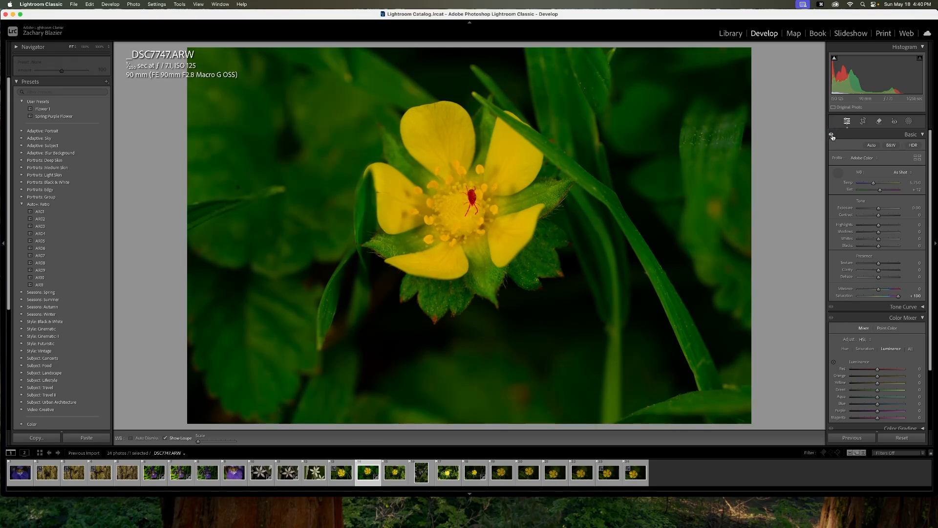
left_click(832, 136)
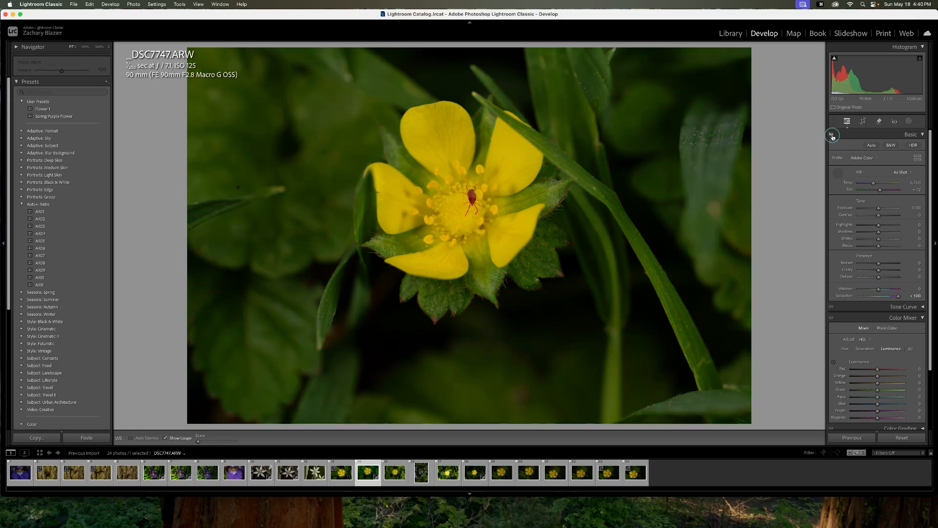
left_click(832, 135)
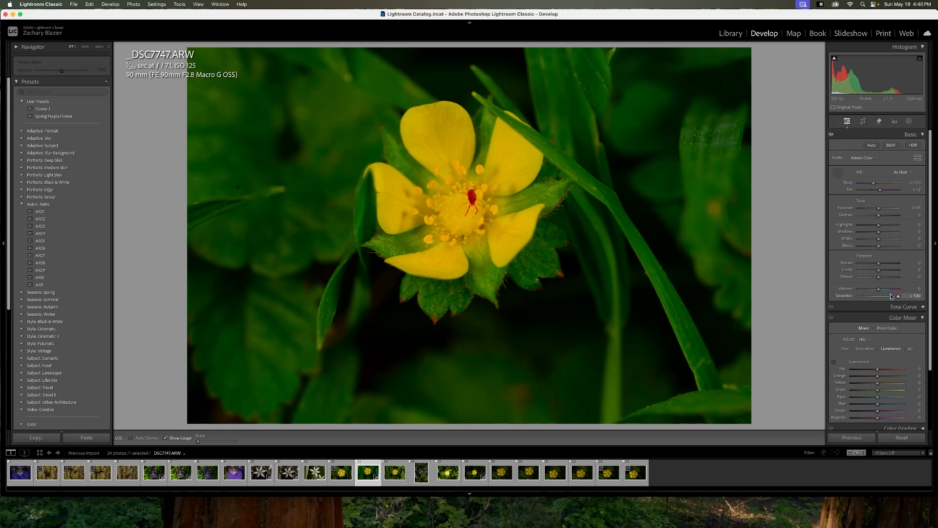
key("super+z")
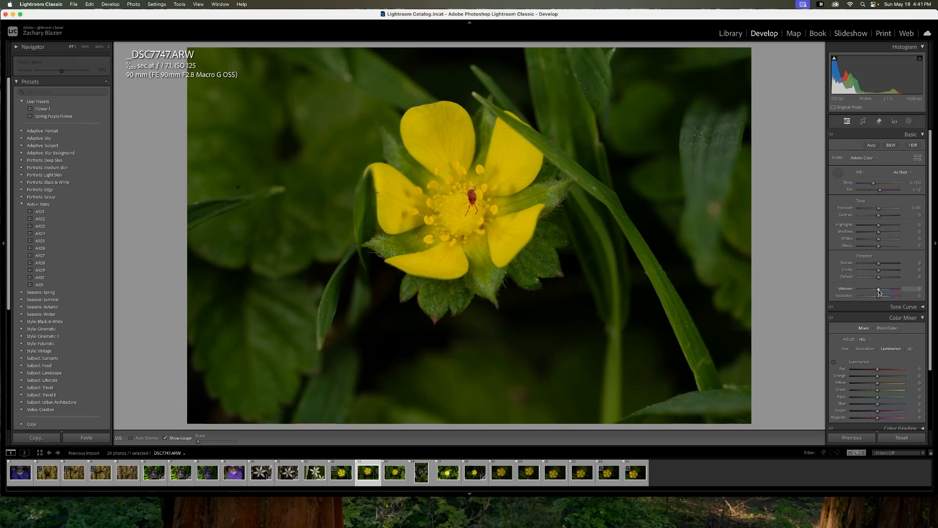
Step: Try the vibrance at +100 and compare the photo with the Basic adjustments off and on
left_click_drag(879, 292, 914, 289)
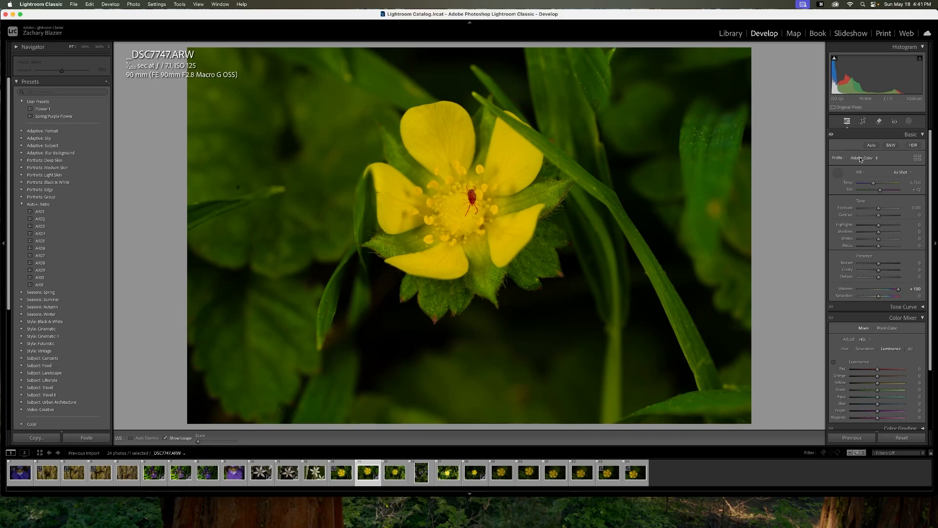
left_click(832, 137)
left_click(832, 137)
left_click(832, 137)
left_click_drag(898, 289, 897, 292)
key("super+z")
key("super+z")
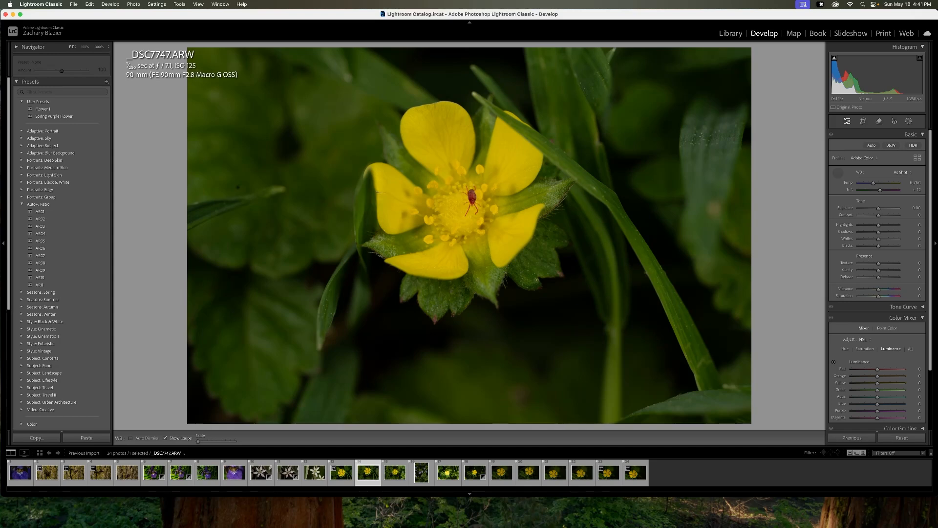
Step: Set the vibrance to 15 and the saturation to 10, and compare the photo with the Basic adjustments off and on
left_click(919, 288)
type("15")
key("Return")
left_click(918, 296)
type("10")
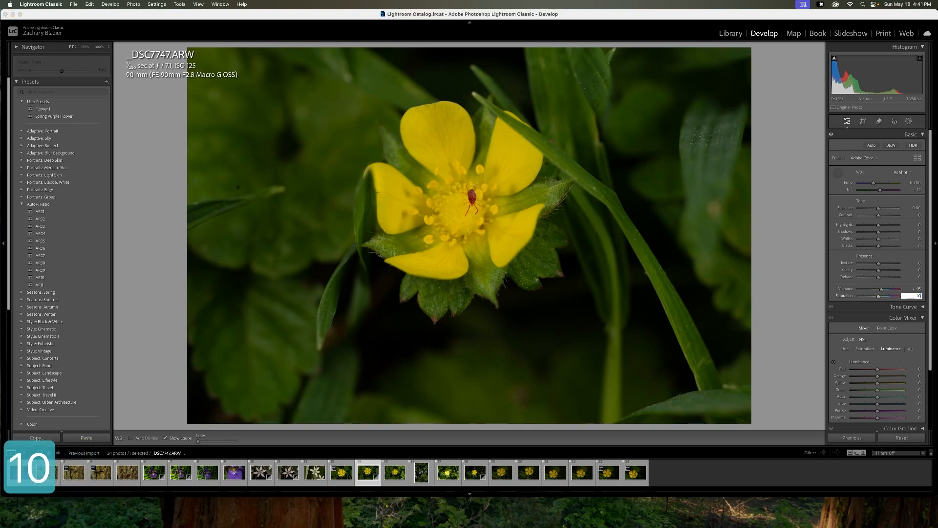
key("Return")
key("w")
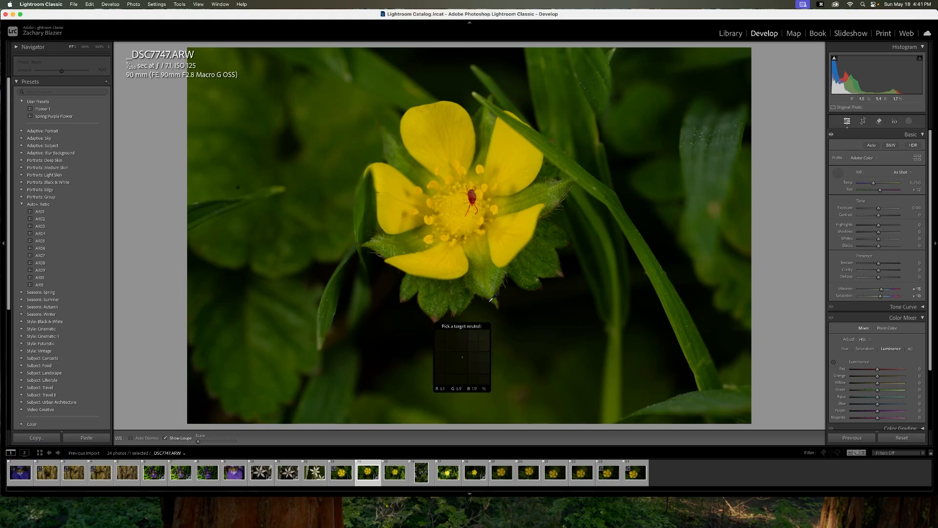
left_click(847, 173)
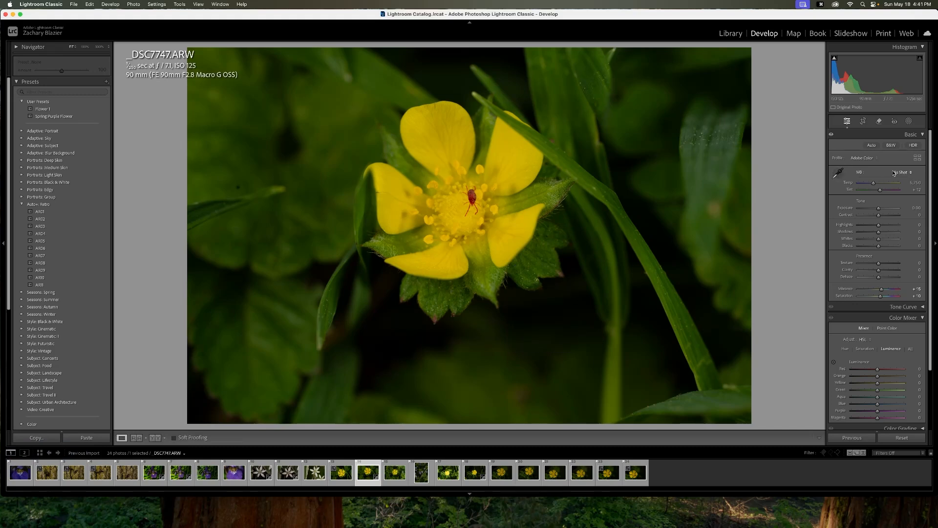
left_click(833, 134)
left_click(832, 134)
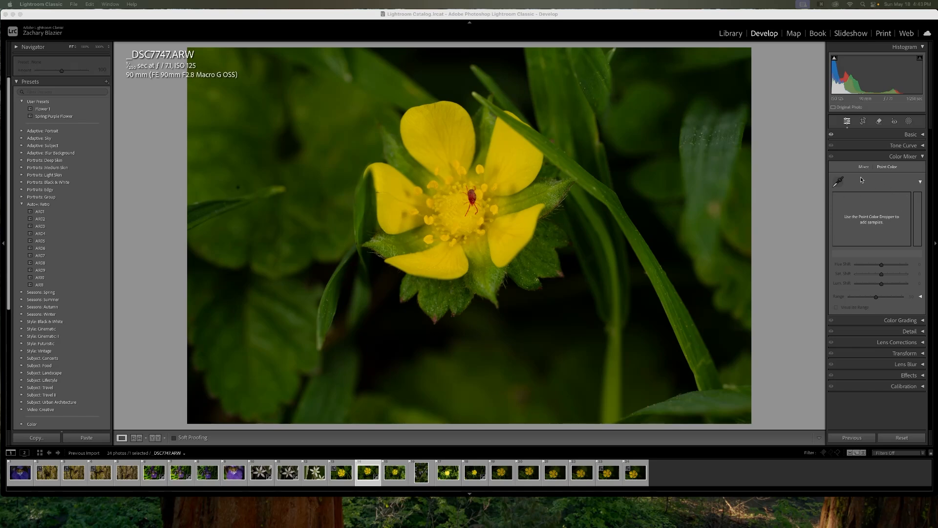
Step: Try raising only the green saturation to about +44 with the Color Mixer's HSL adjustments
left_click(906, 157)
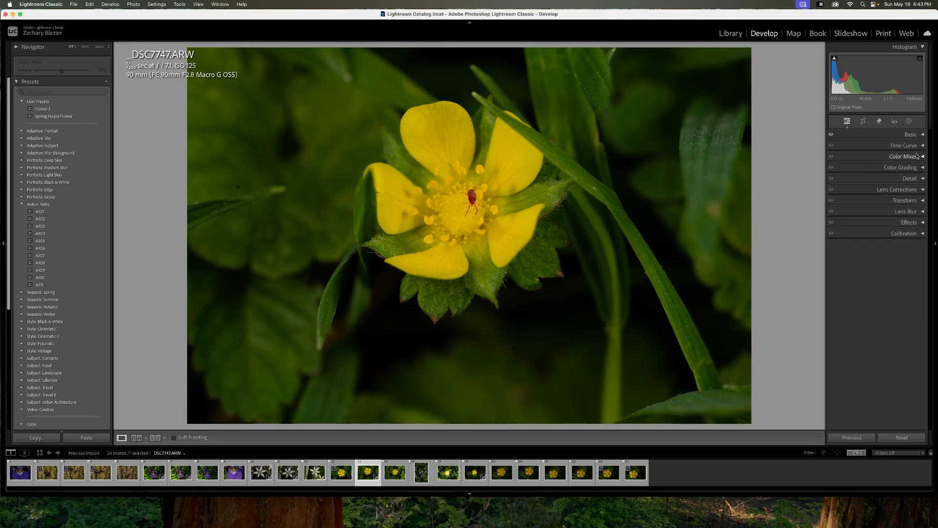
left_click(911, 160)
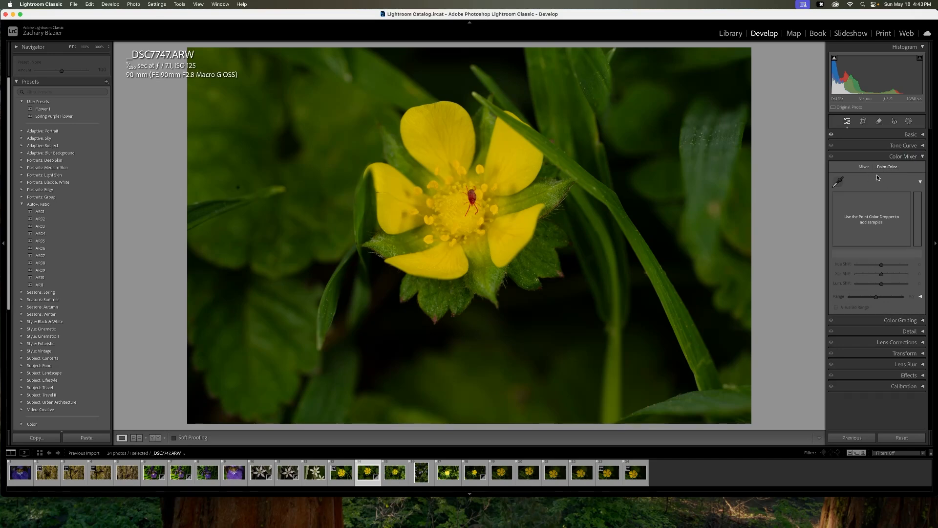
left_click(863, 168)
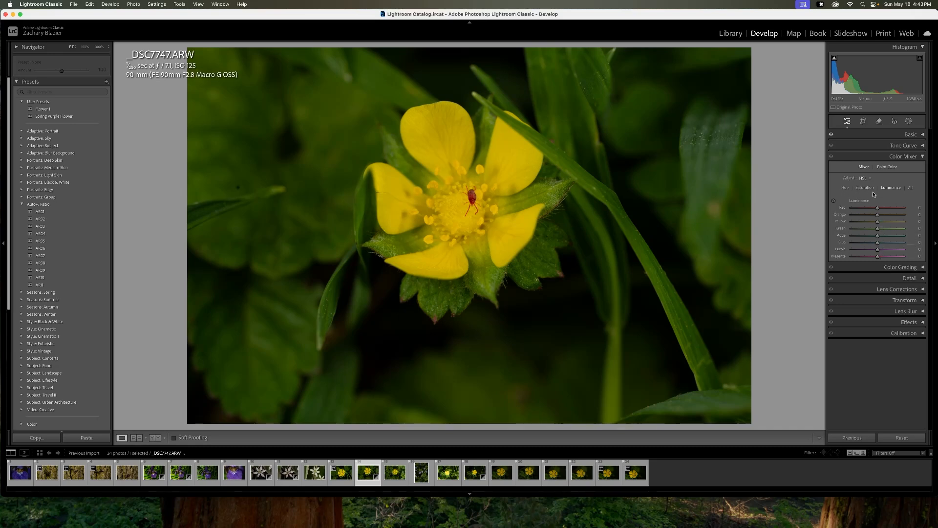
left_click(846, 189)
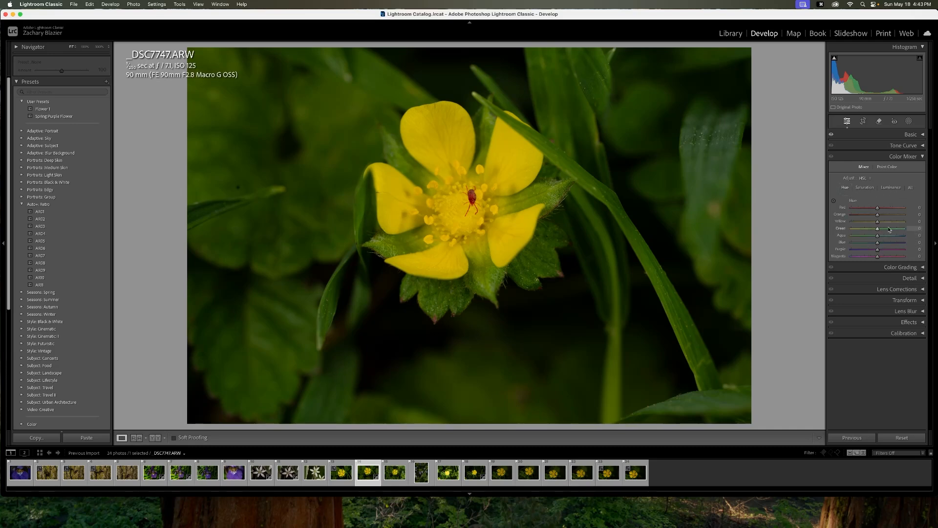
left_click(866, 189)
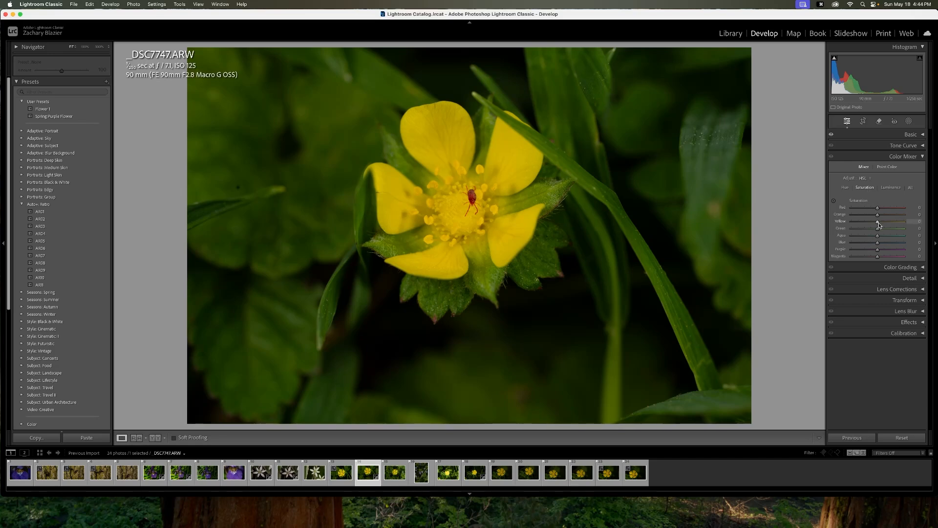
mouse_move(878, 232)
left_mouse_down()
mouse_move(916, 230)
mouse_move(879, 231)
mouse_move(889, 231)
left_mouse_up()
mouse_move(888, 228)
left_mouse_down()
mouse_move(911, 230)
mouse_move(872, 232)
mouse_move(886, 231)
left_mouse_up()
key("super+z")
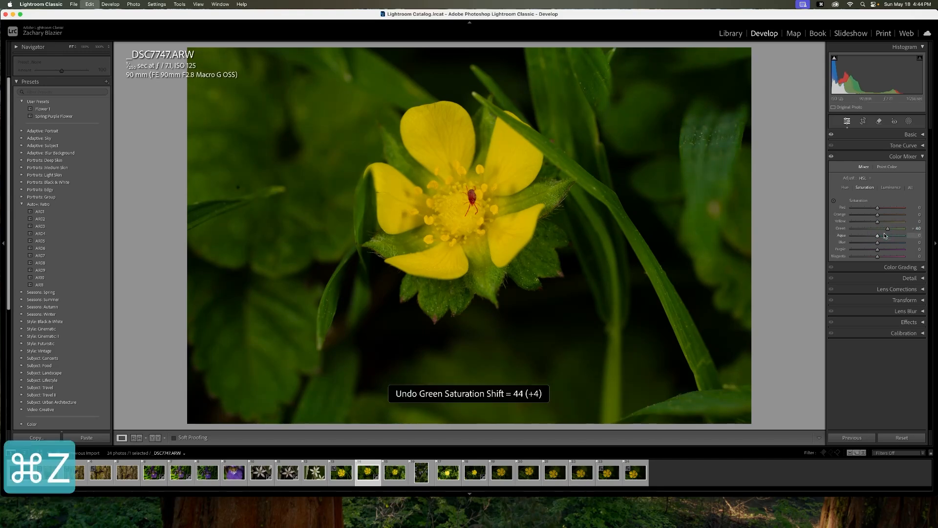
key("super+z")
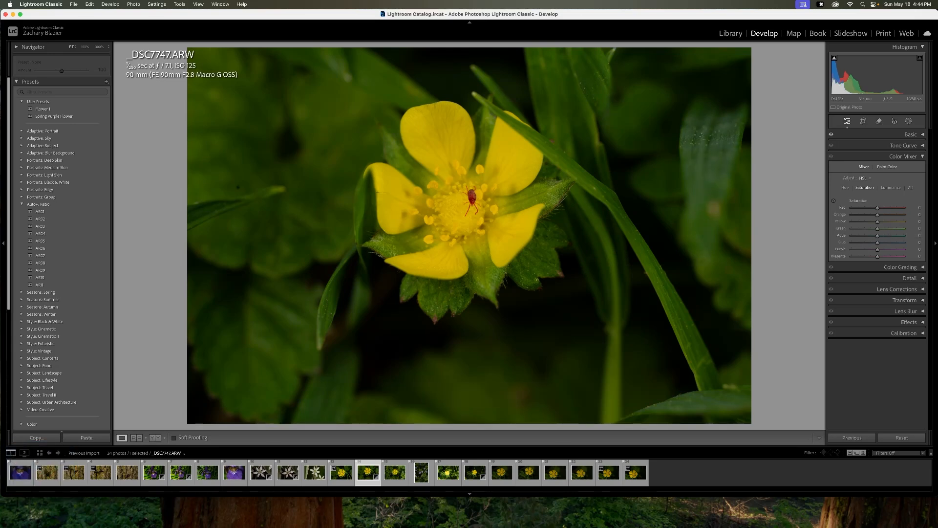
Step: Try lowering the green luminance to -100 in the Color Mixer
left_click(889, 188)
left_click(878, 231)
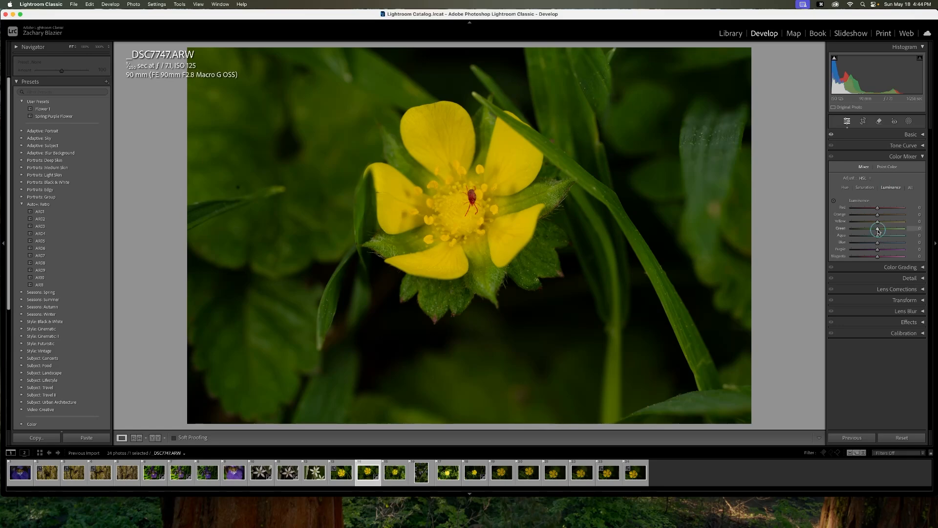
left_click_drag(878, 231, 824, 232)
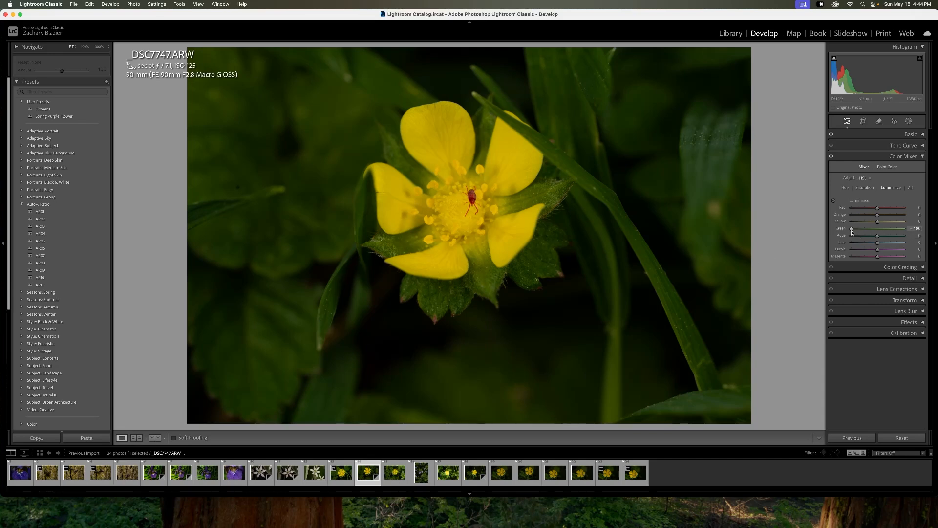
key("super+z")
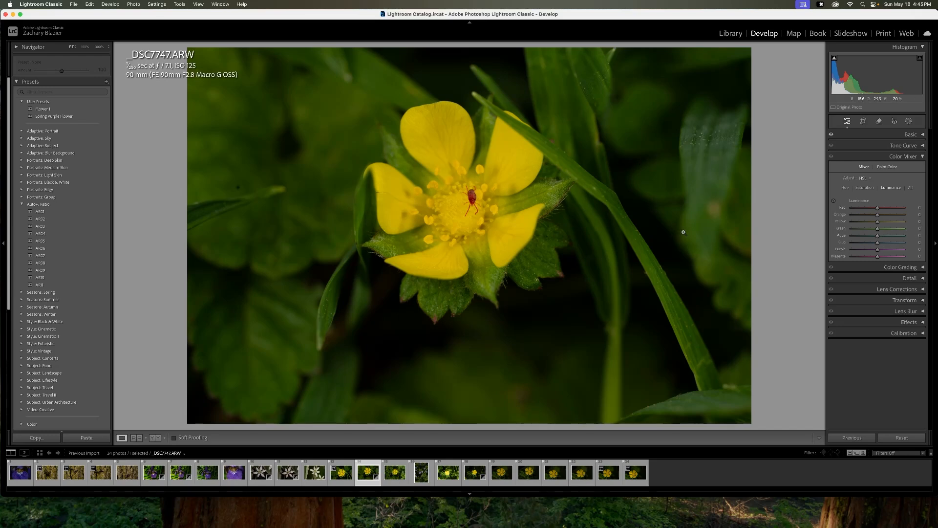
Step: Try reducing the green saturation in the Color Mixer
left_click(866, 188)
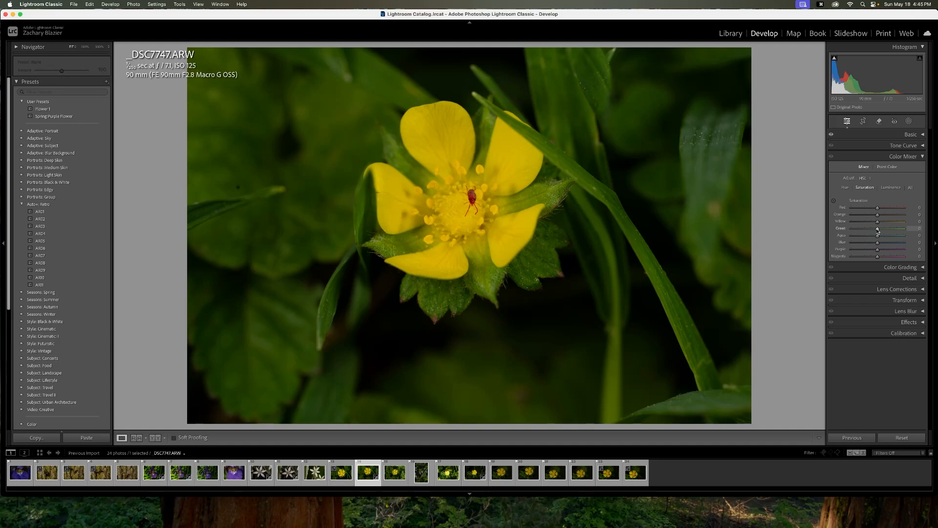
mouse_move(878, 228)
left_mouse_down()
mouse_move(927, 227)
mouse_move(866, 233)
left_mouse_up()
key("super+z")
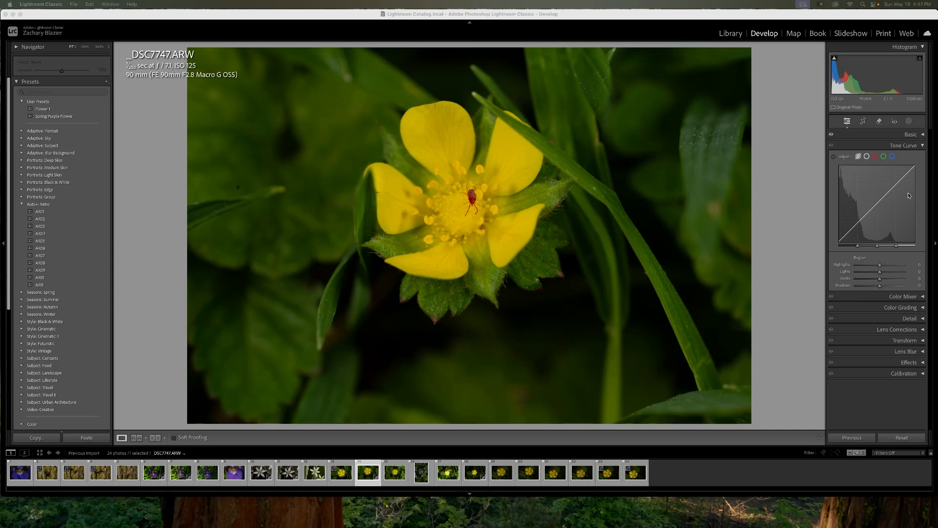
Step: Shape the parametric tone curve into a contrast curve with Highlights at +28 and Shadows at -24
left_click(852, 229)
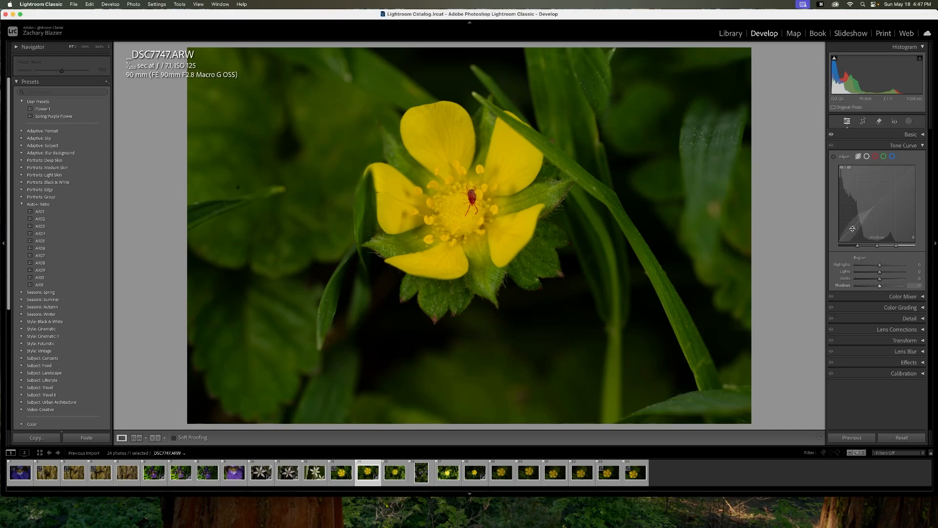
left_click(852, 229)
mouse_move(852, 229)
left_mouse_down()
mouse_move(851, 237)
mouse_move(851, 228)
left_mouse_up()
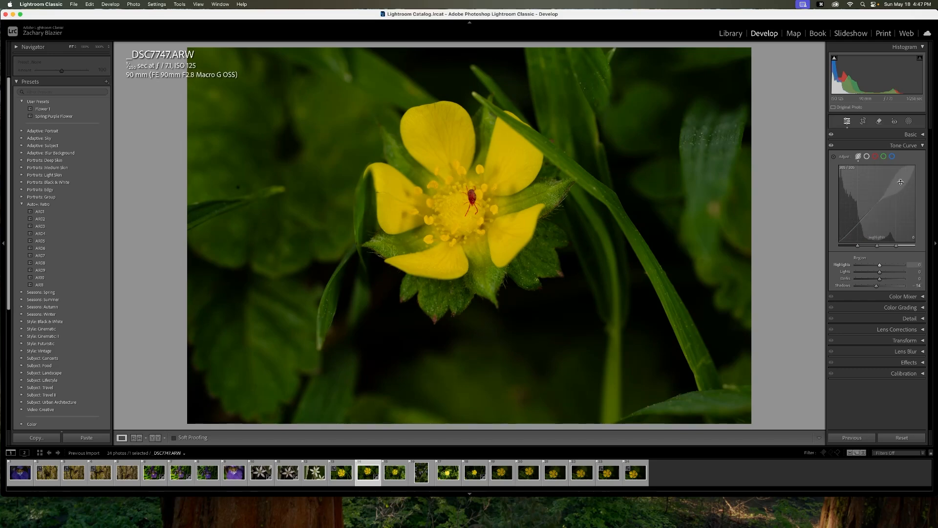
left_click_drag(898, 182, 893, 176)
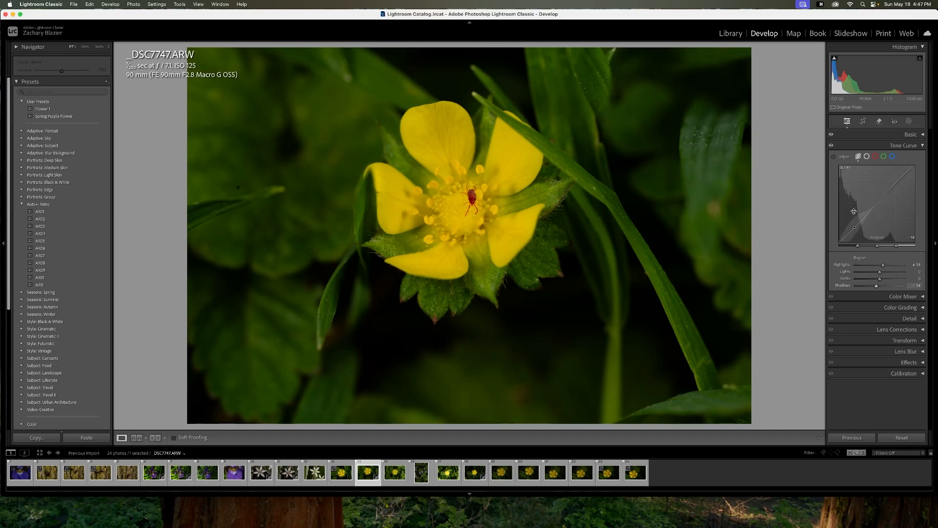
left_click_drag(902, 178, 890, 169)
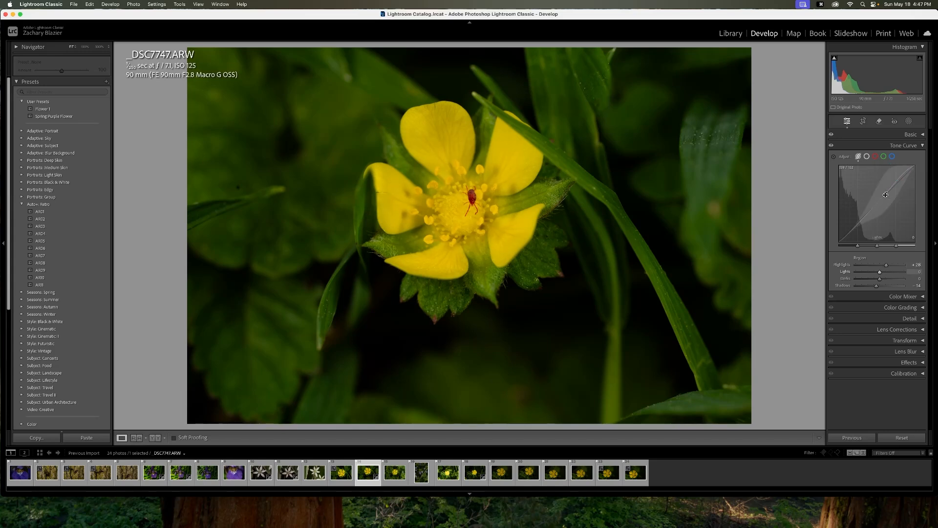
left_click_drag(855, 224, 853, 233)
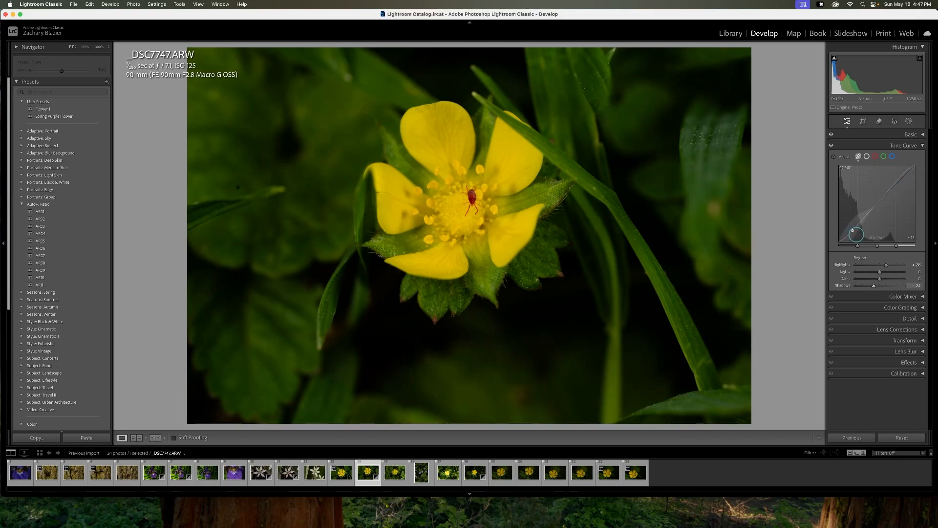
Step: Compare the photo with the Tone Curve adjustment off and on
left_click(831, 146)
left_click(830, 146)
left_click(831, 147)
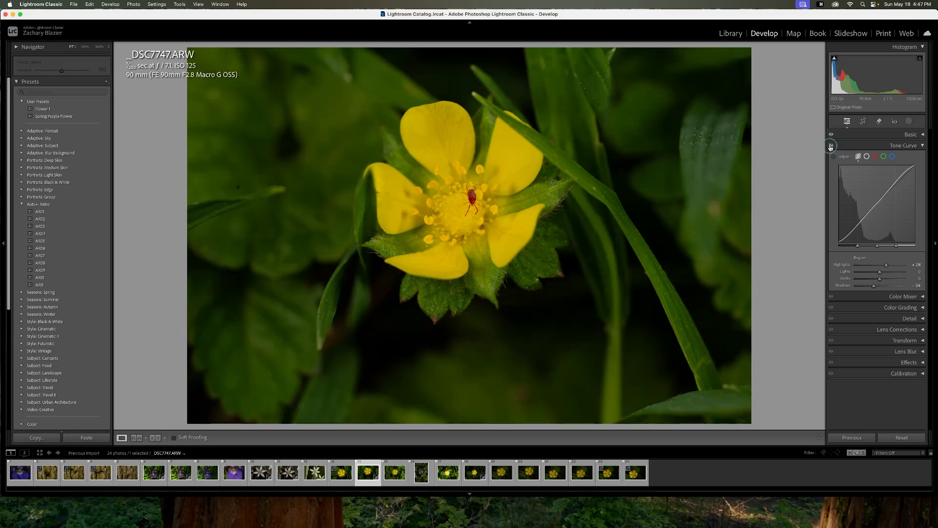
left_click(831, 147)
left_click(831, 146)
left_click(831, 146)
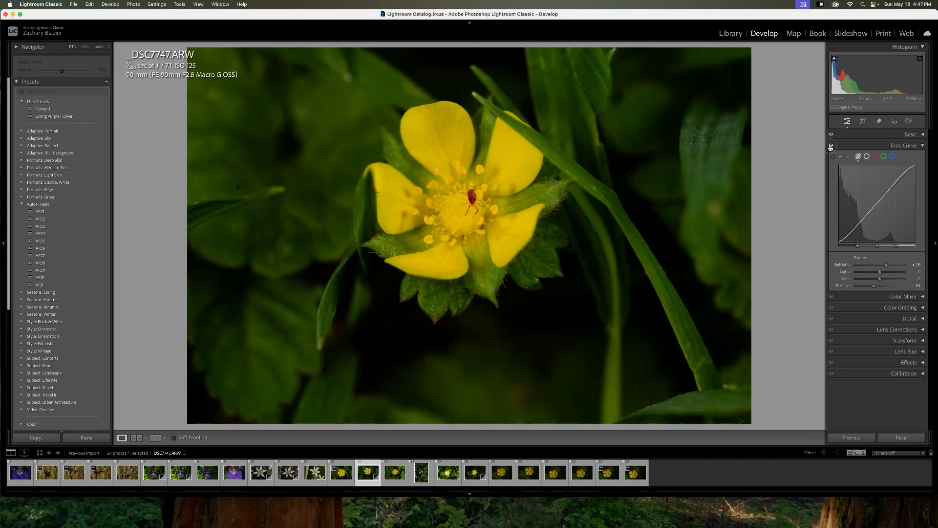